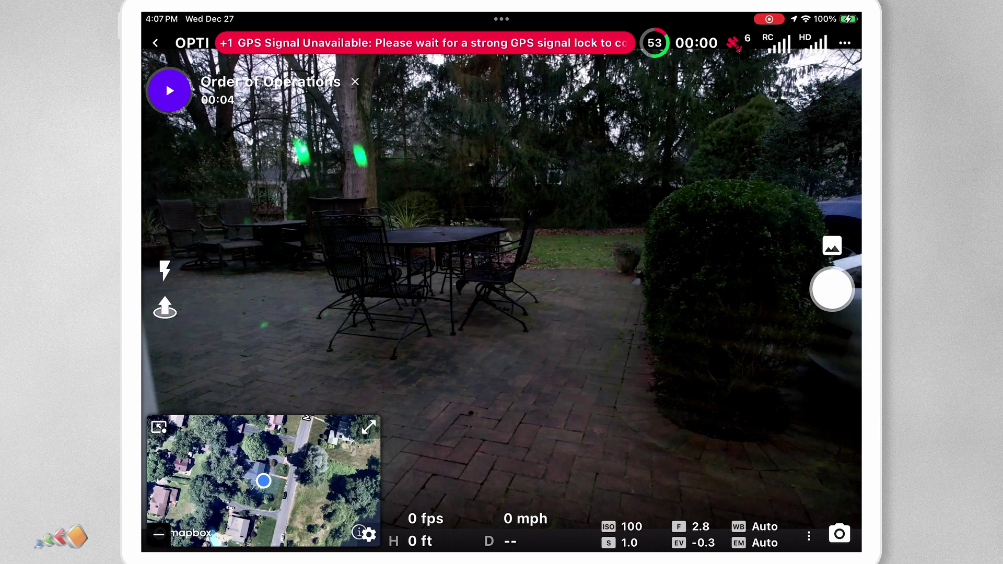
Start the Order of Operations mission countdown from the flight view
left_click(181, 95)
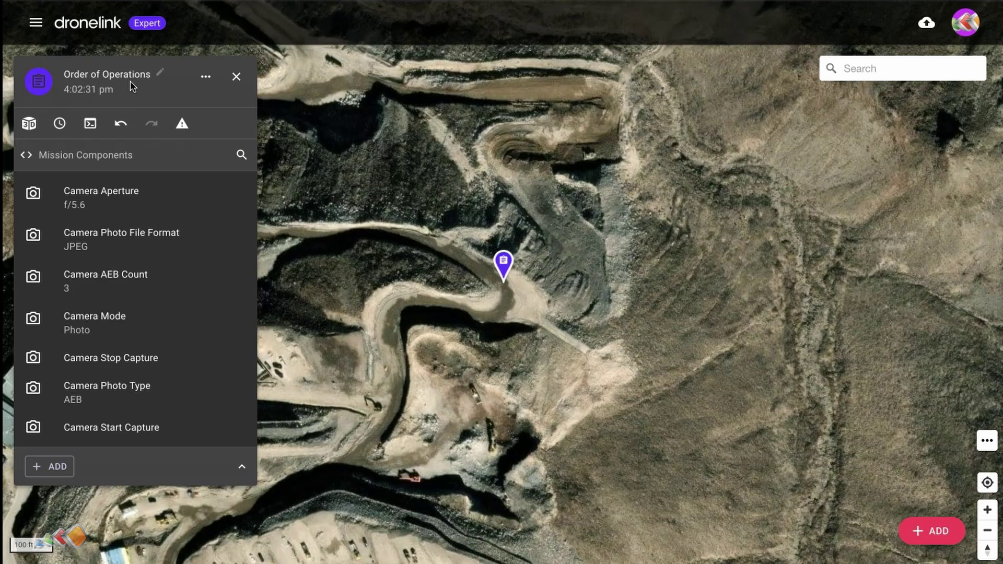
left_click_drag(132, 199, 119, 226)
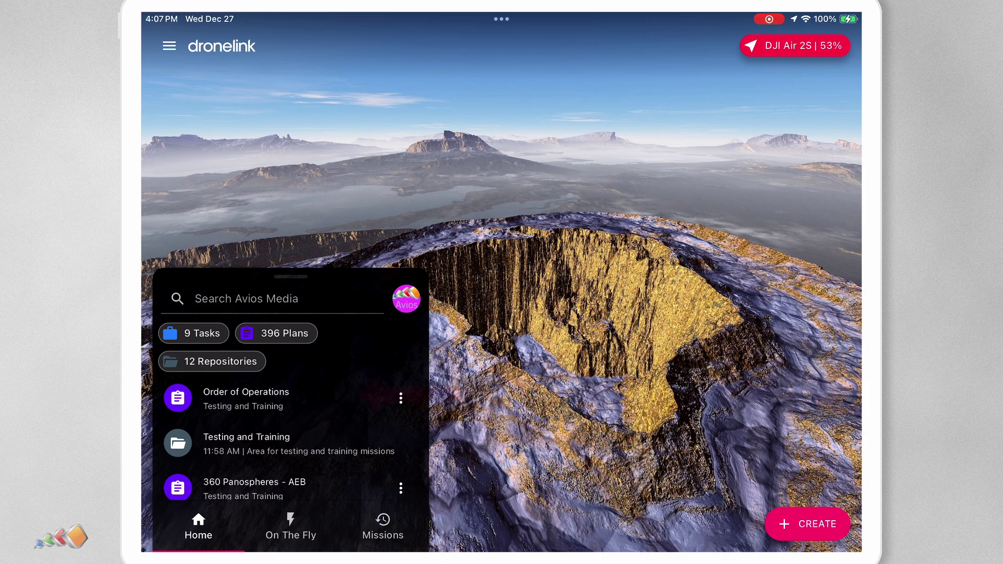
Load the Order of Operations plan from the Home list and start it
left_click(245, 398)
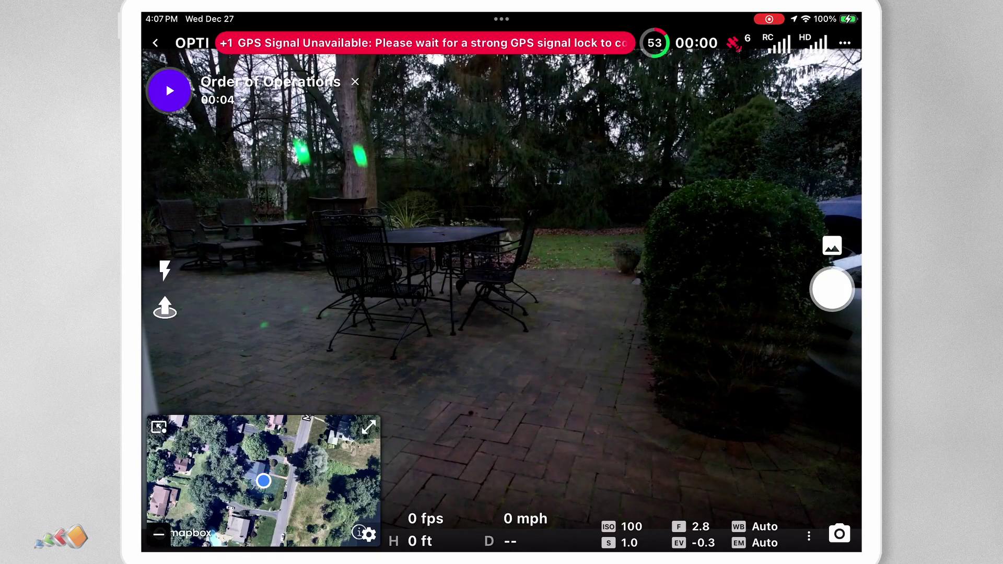
left_click(170, 91)
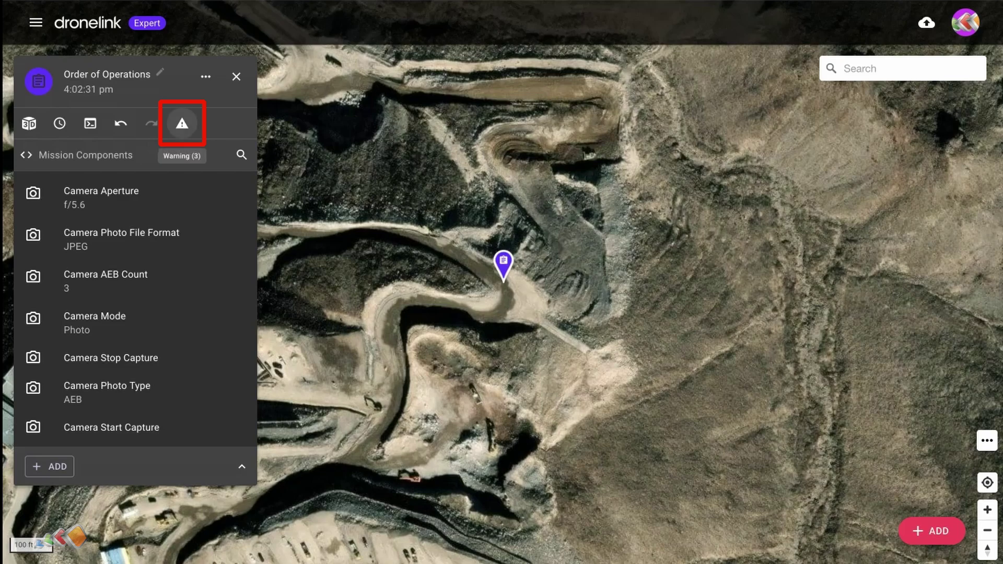
left_click(182, 124)
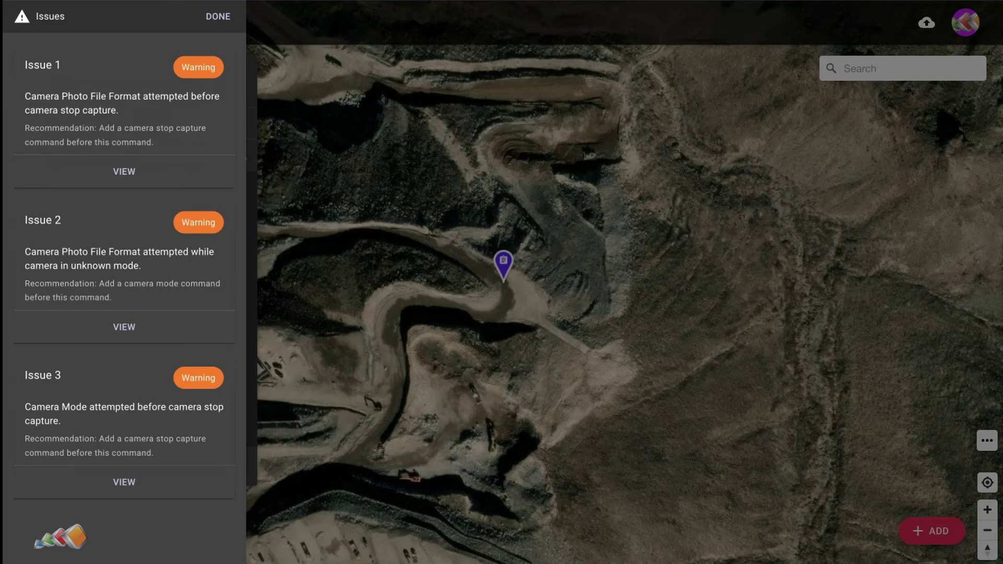
left_click(218, 16)
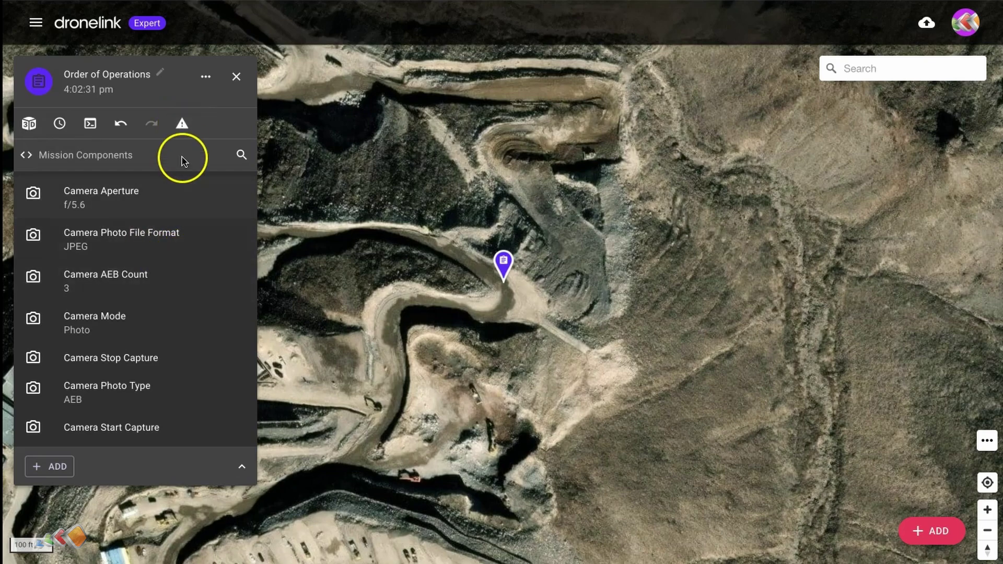
left_click(181, 123)
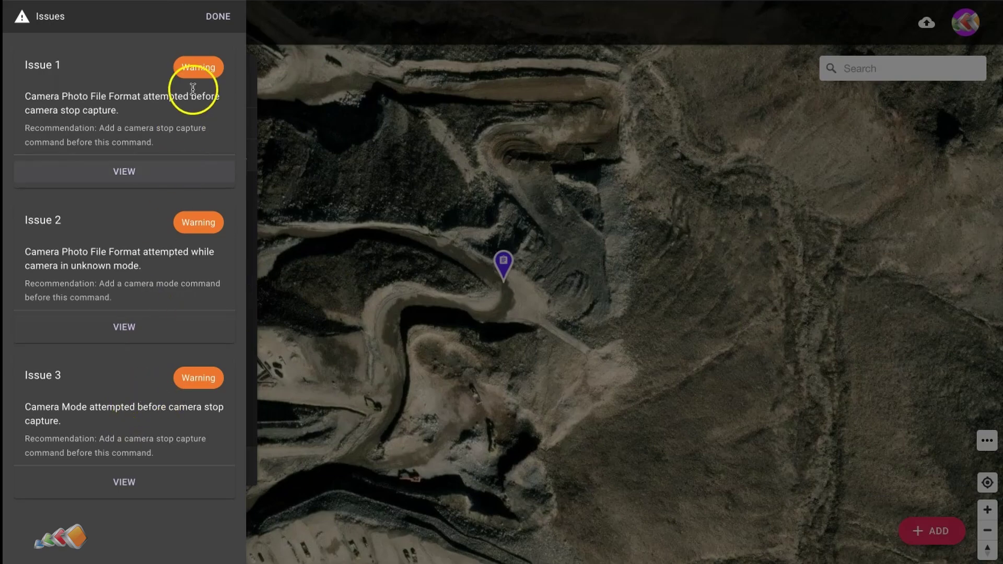
left_click(215, 17)
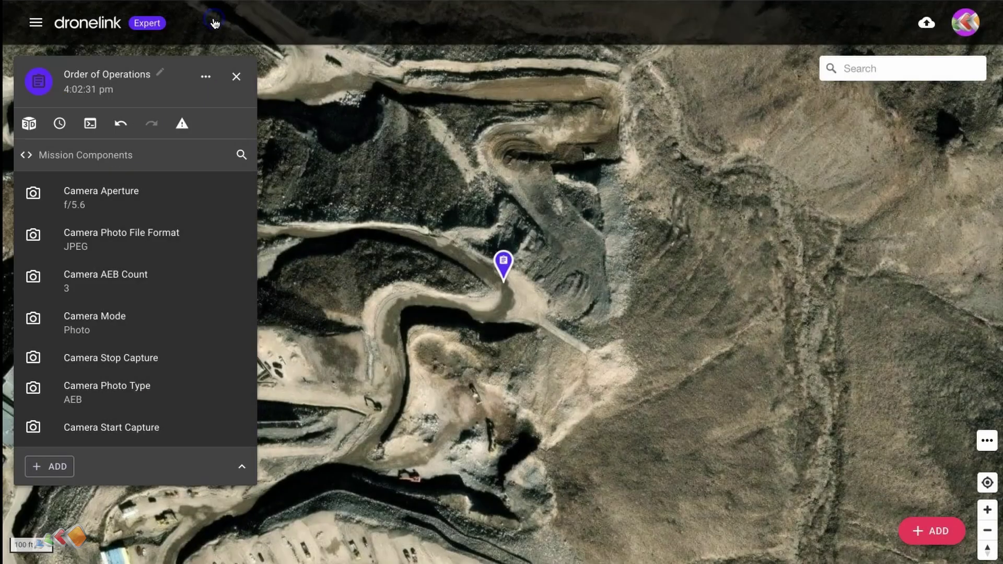
Switch off Required for the Camera Aperture f/5.6 component
left_click(150, 209)
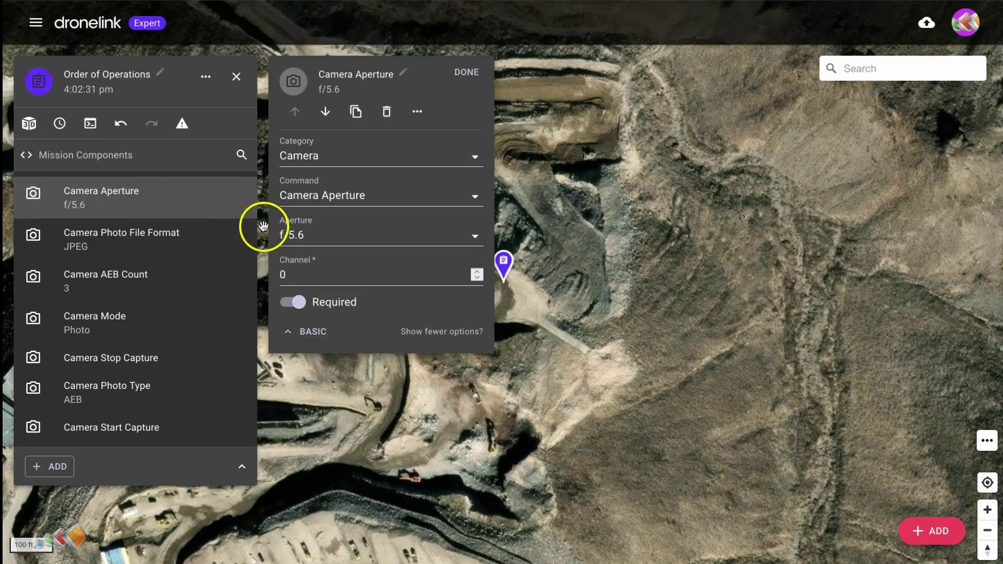
left_click(352, 236)
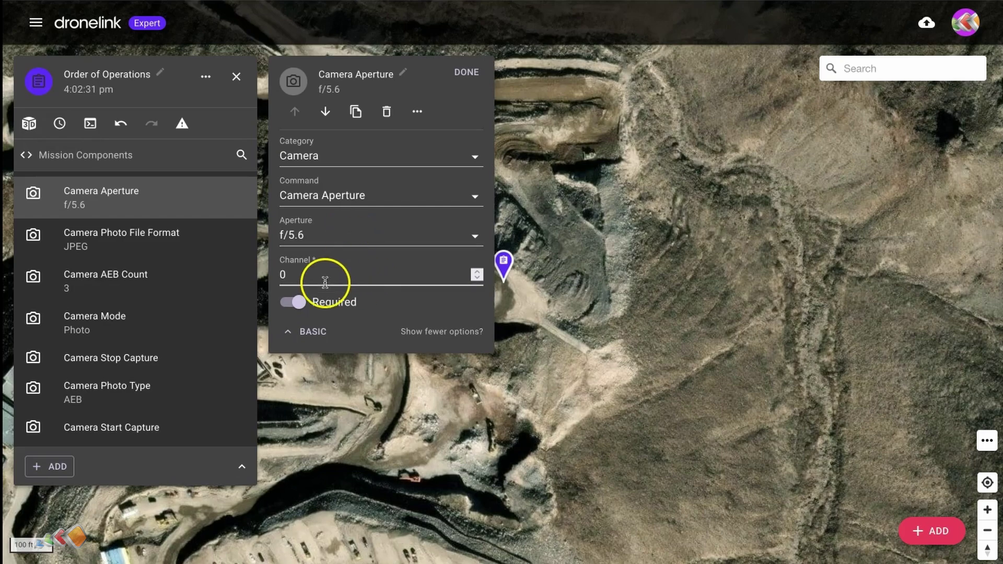
mouse_move(297, 303)
left_click(298, 304)
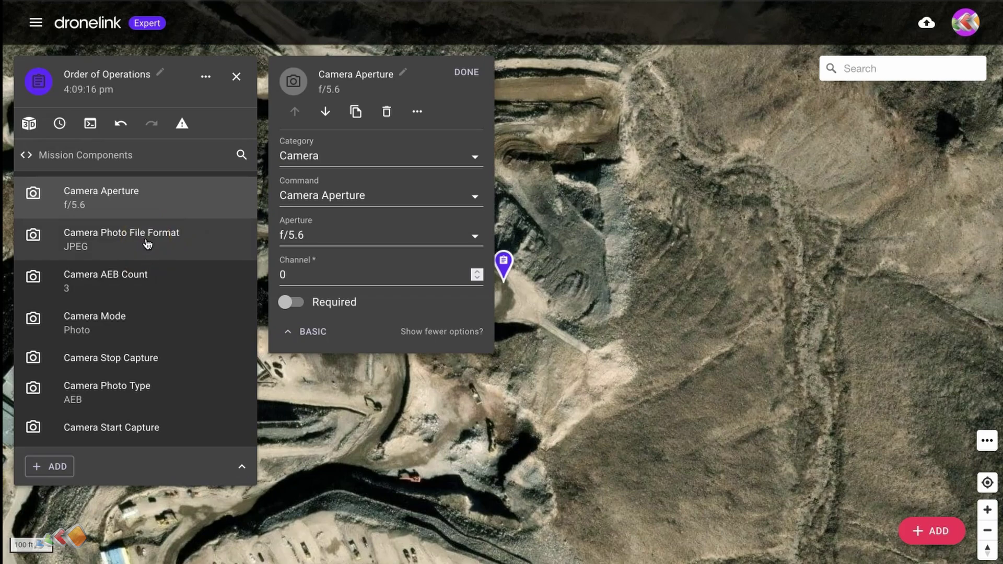
left_click(132, 337)
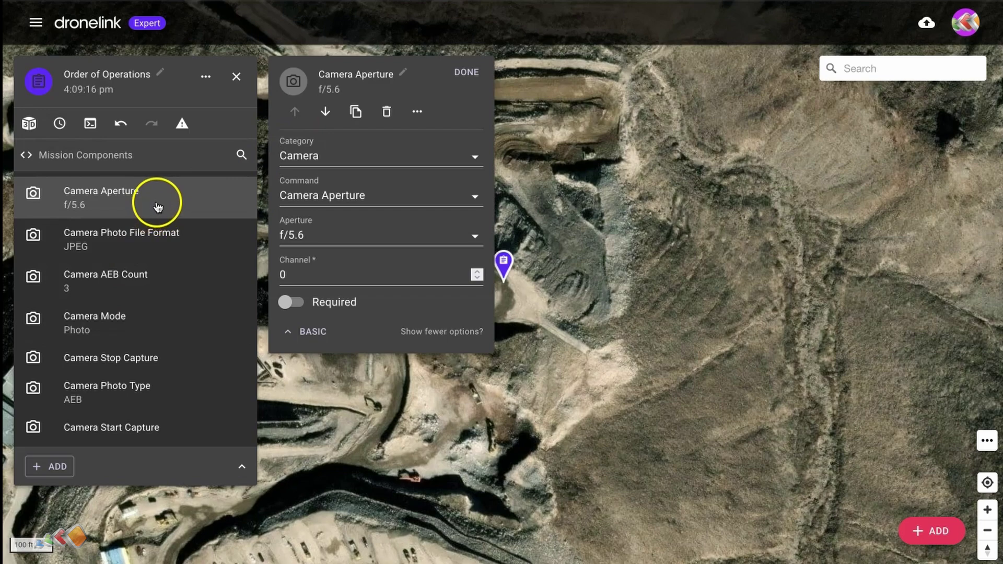
Move Camera Mode three places up to the top and check that two warnings remain
left_click(130, 321)
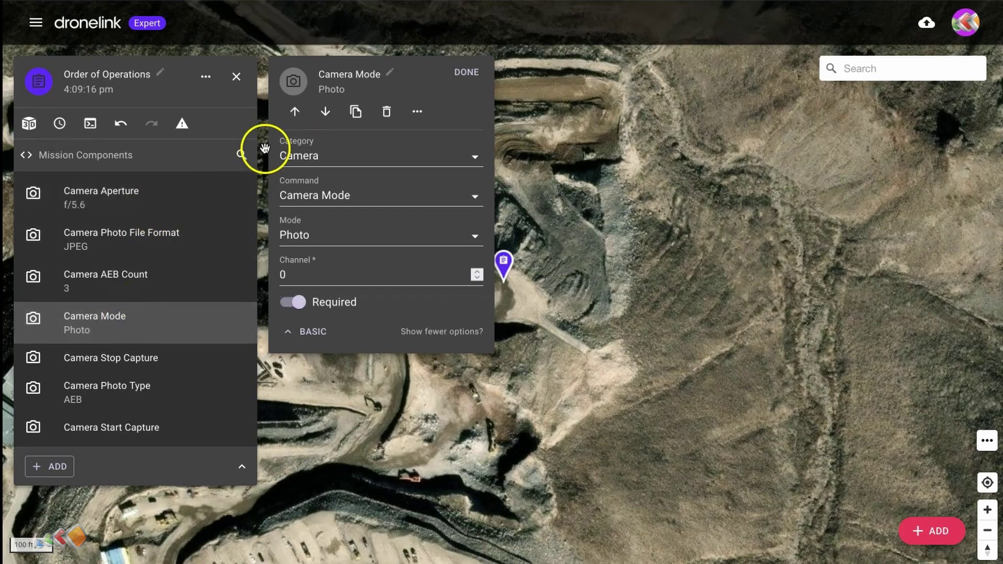
left_click(294, 112)
left_click(294, 112)
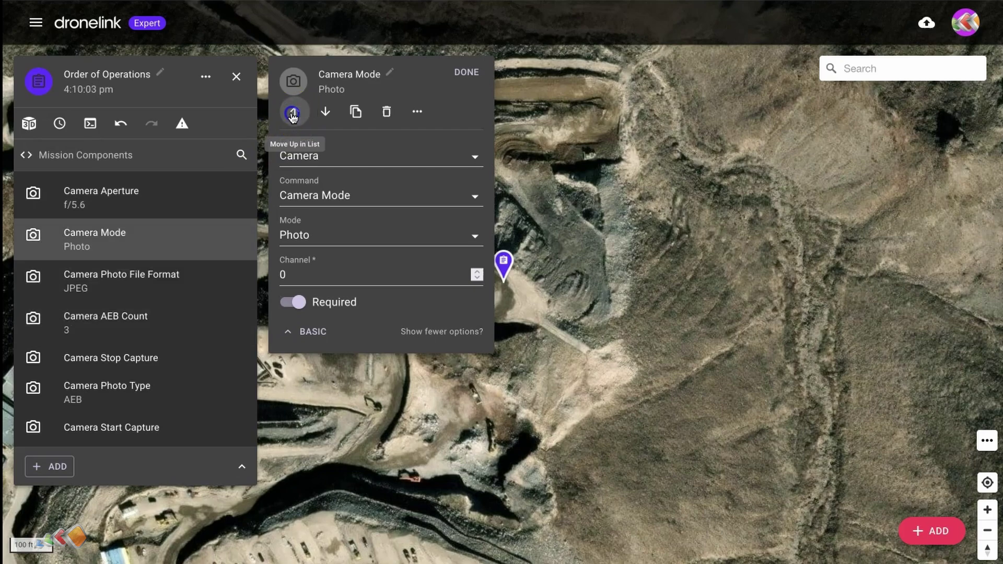
left_click(294, 112)
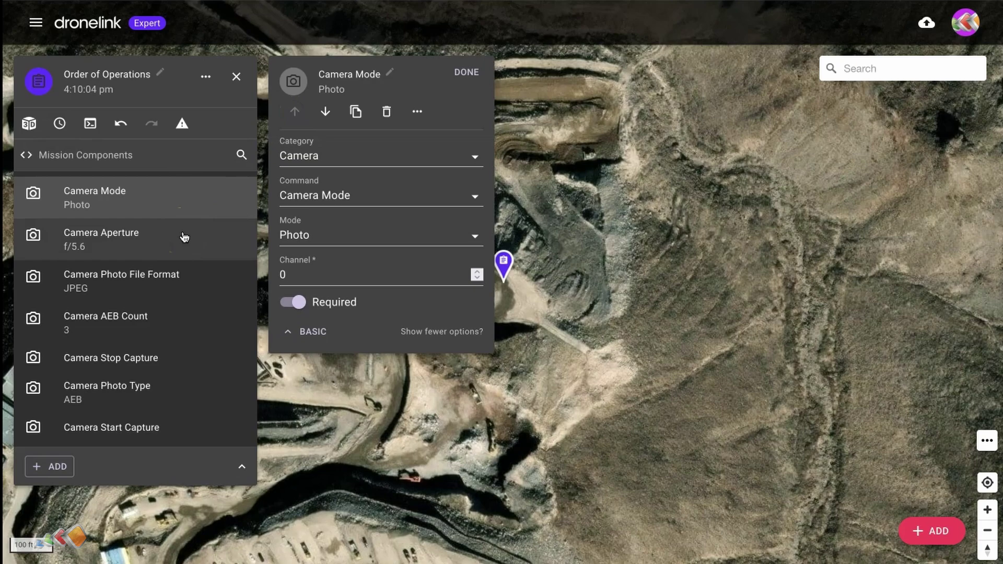
left_click(190, 277)
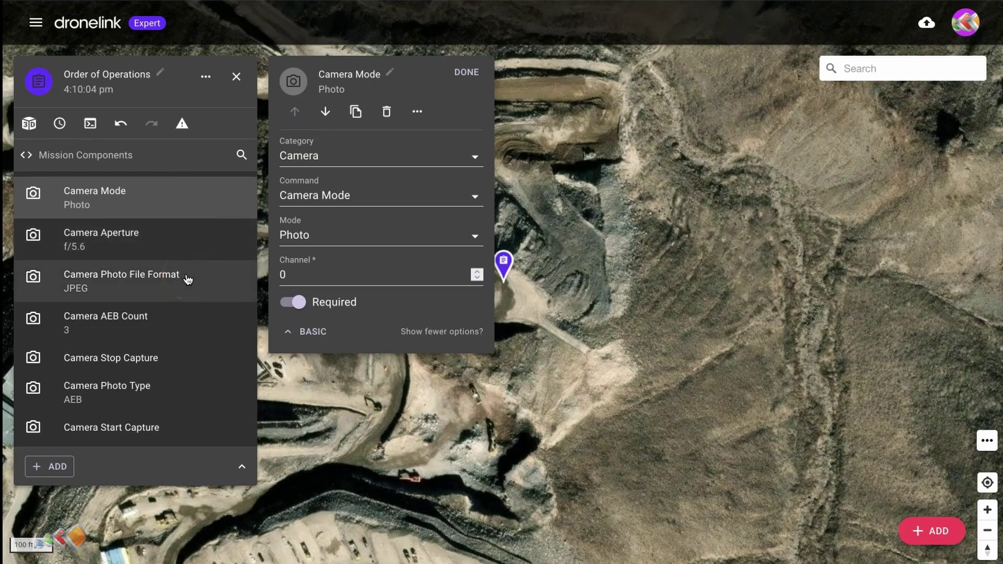
left_click(182, 124)
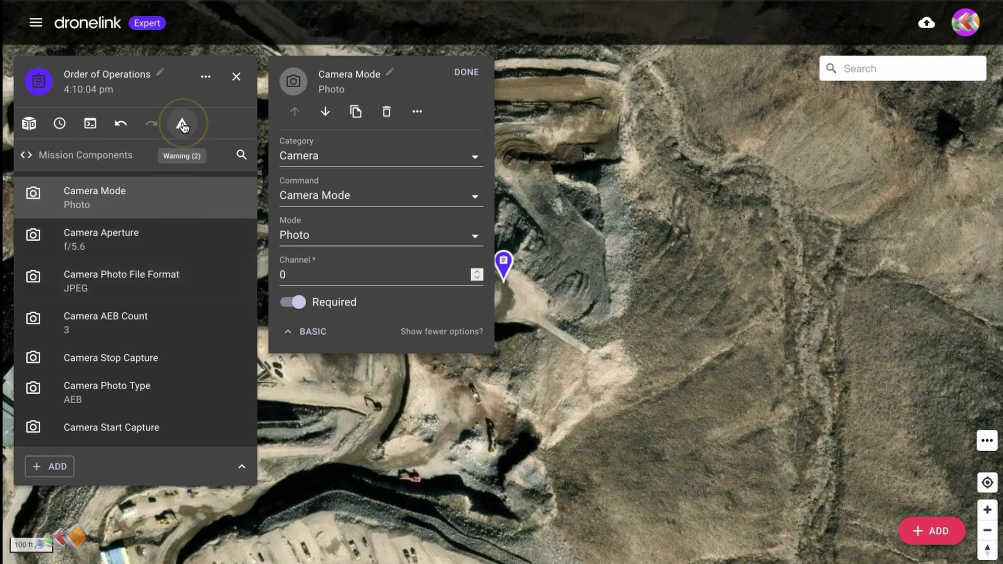
left_click(182, 124)
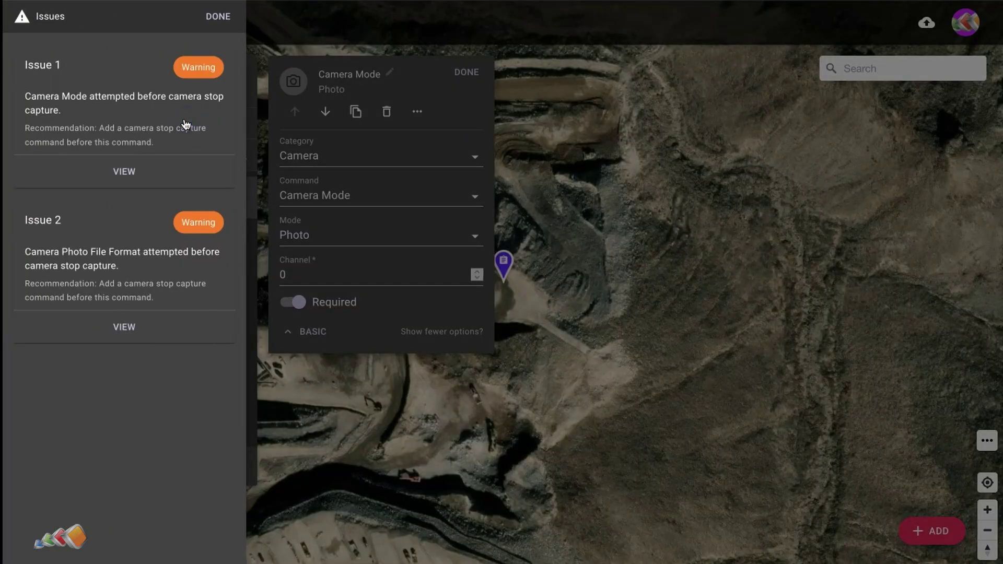
left_click(217, 21)
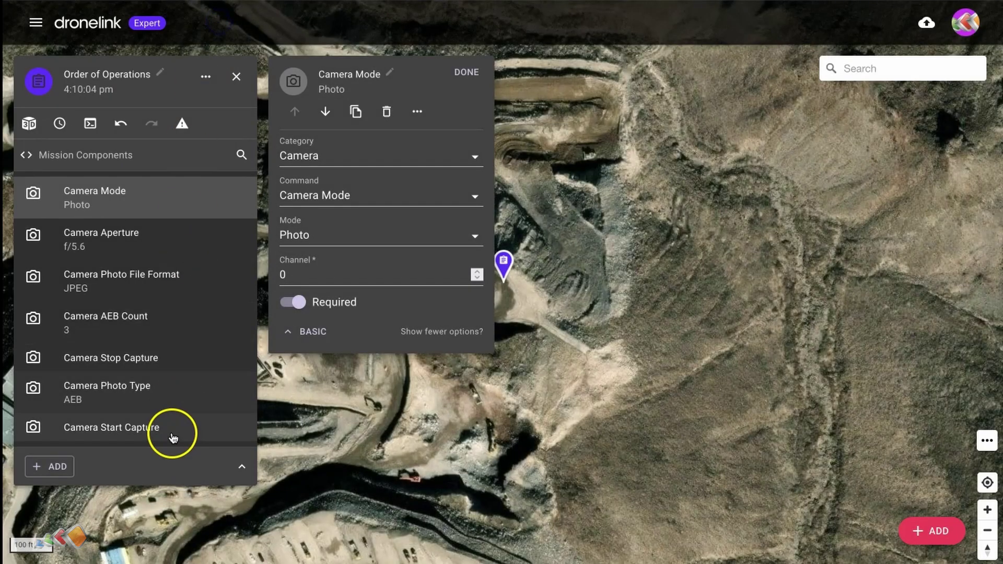
Move Camera Stop Capture four places up, above Camera Mode, and close its panel
left_click(171, 360)
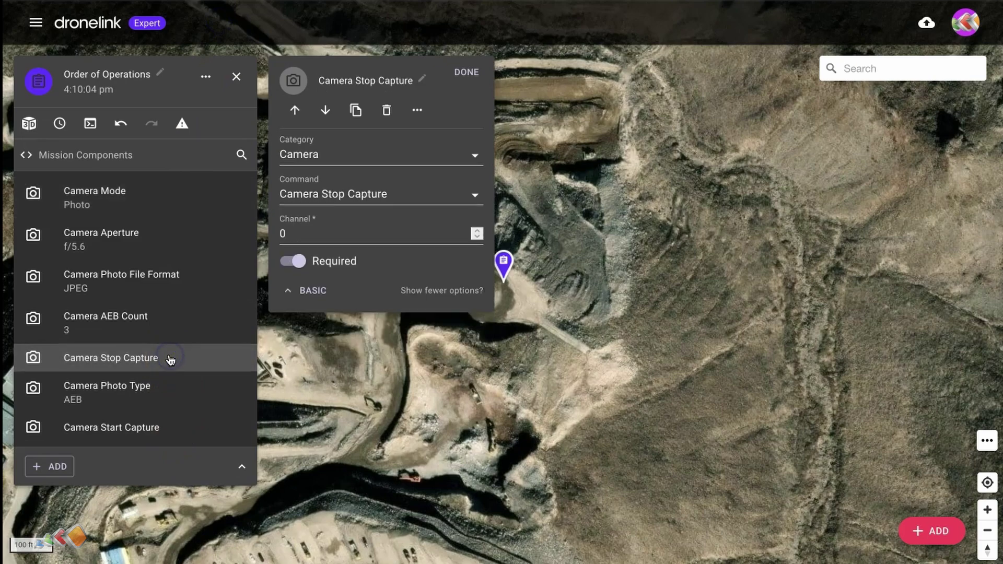
left_click(295, 111)
left_click(295, 111)
left_click(296, 111)
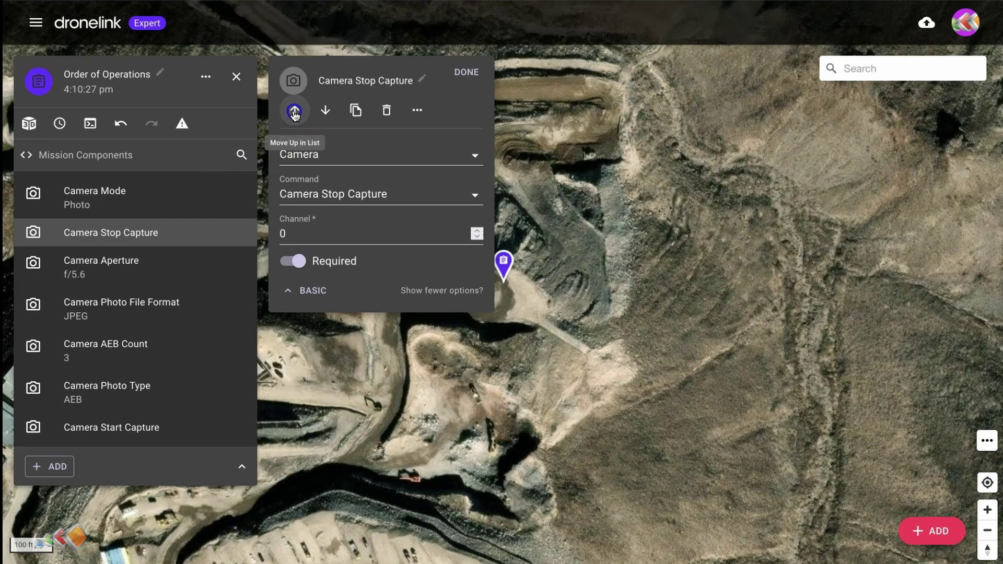
left_click(295, 111)
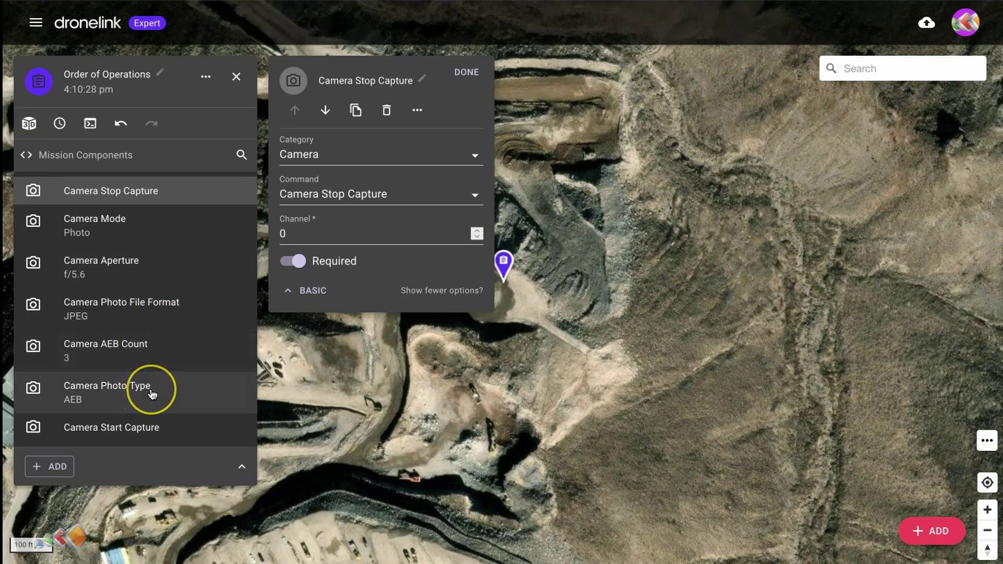
left_click(467, 72)
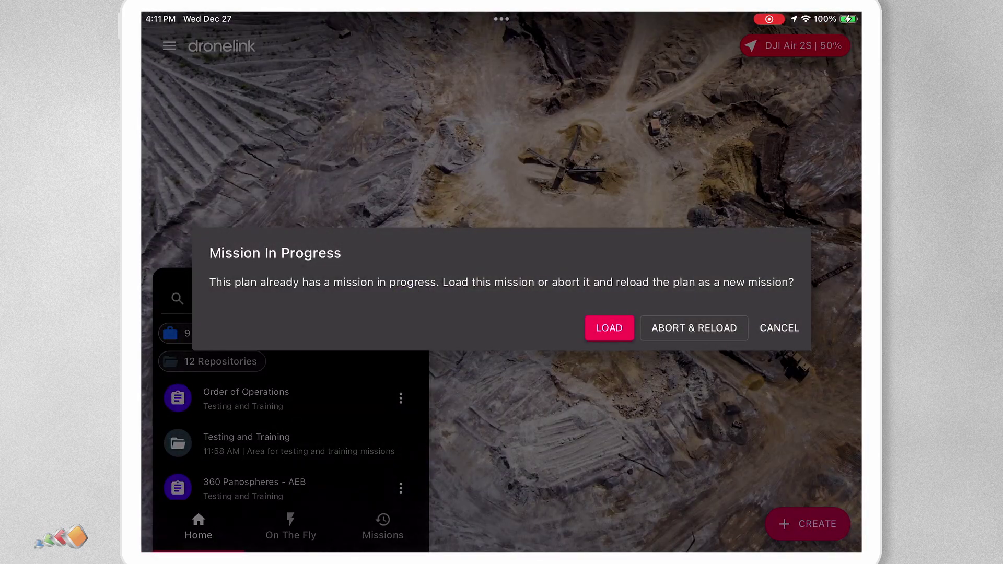
Load the in-progress Order of Operations mission and start its countdown
left_click(609, 328)
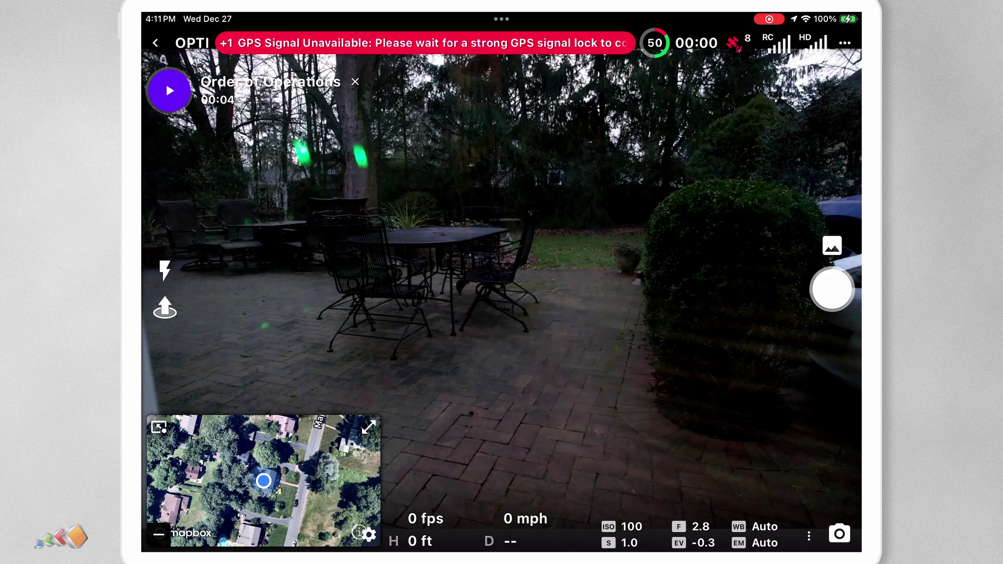
left_click(169, 90)
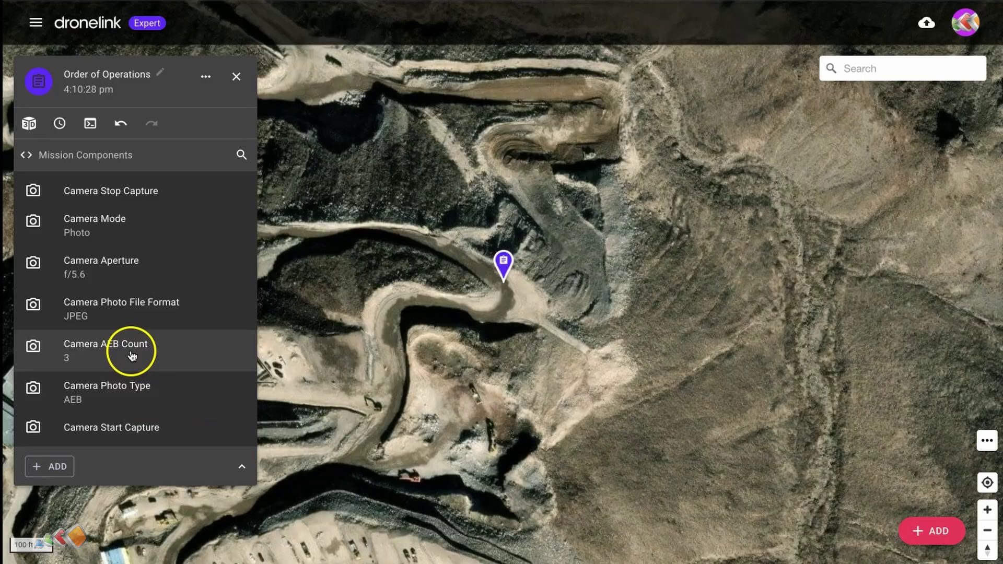
Move Camera Photo Type one place up, above Camera AEB Count 3, and close it
left_click(119, 397)
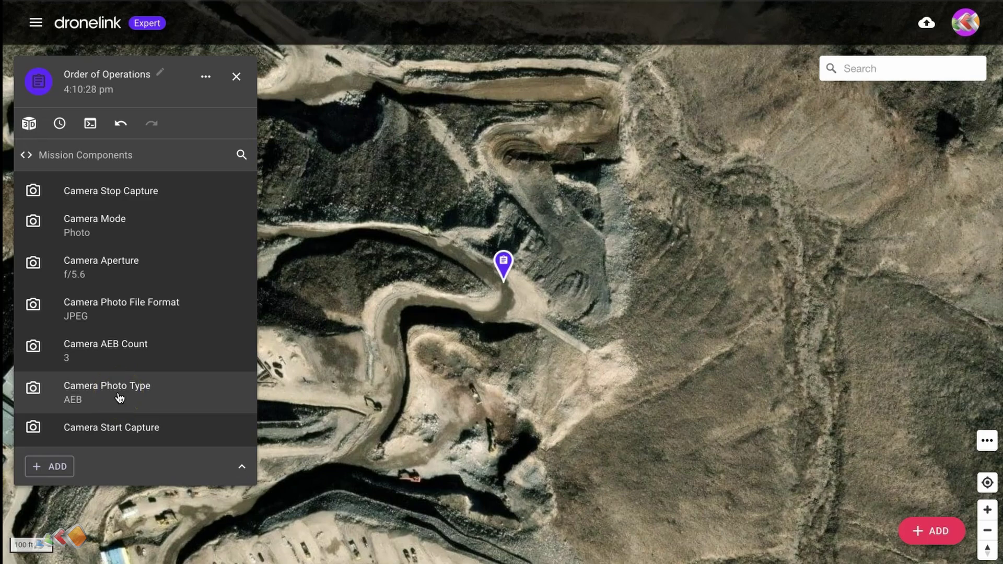
left_click(119, 397)
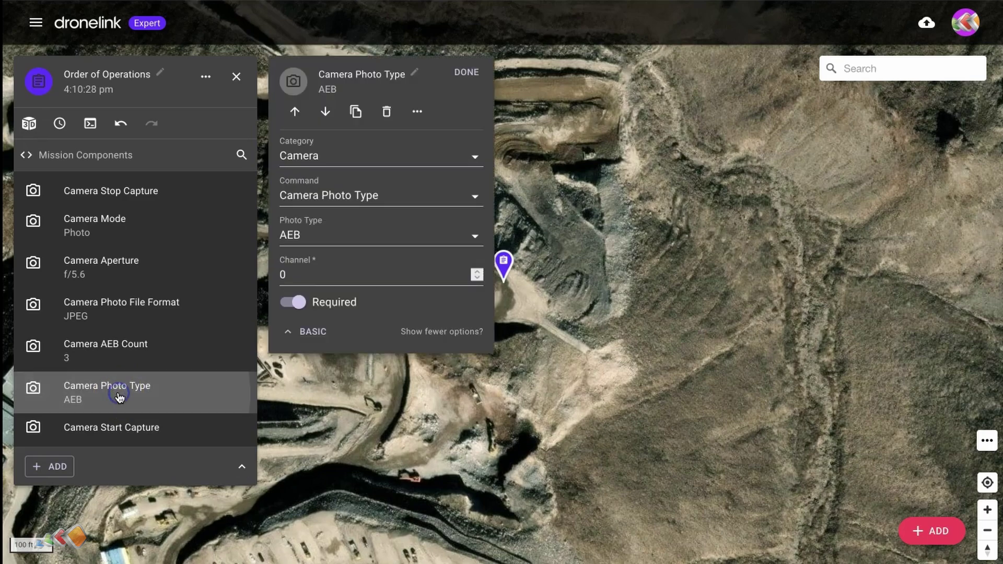
left_click(296, 112)
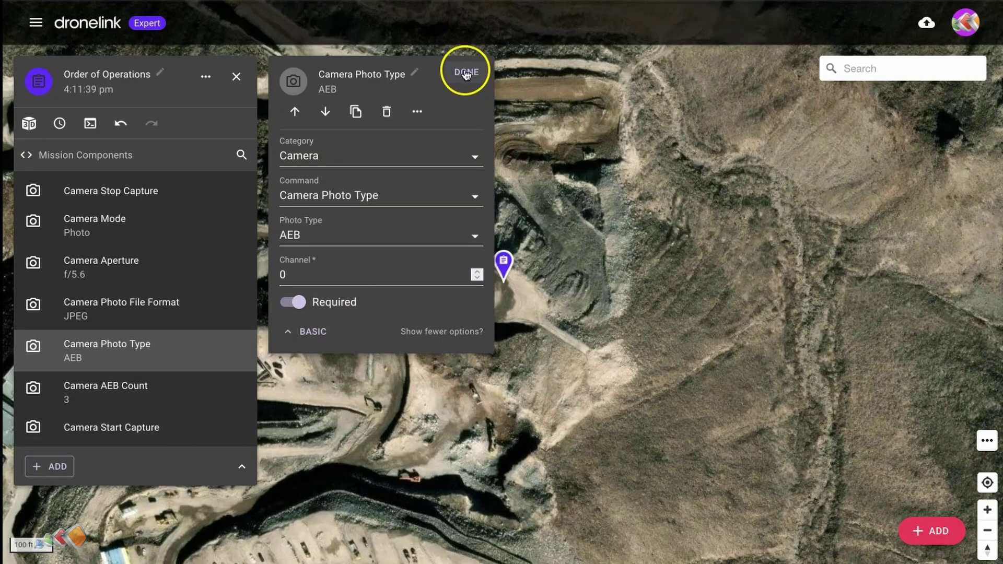
left_click(464, 70)
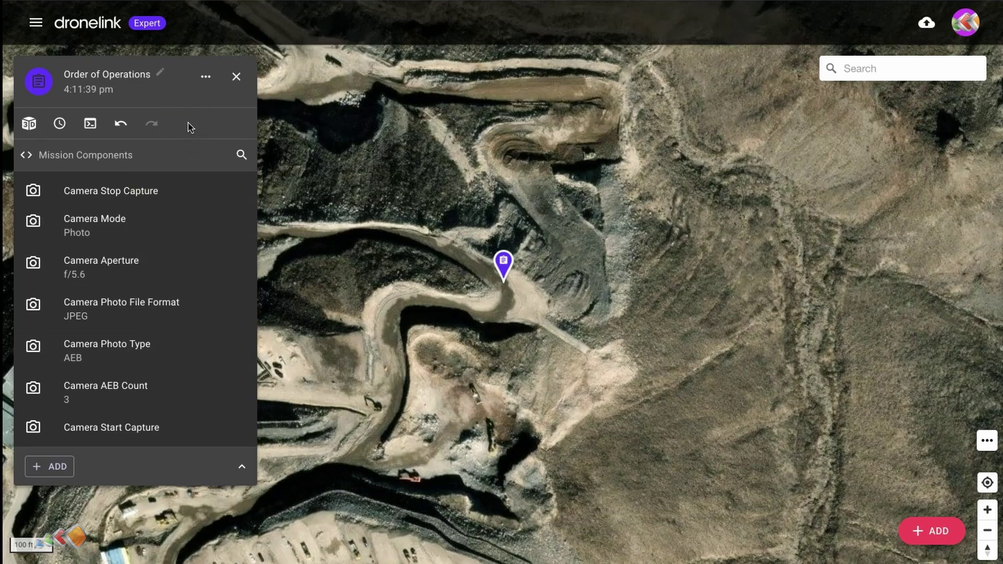
left_click(128, 263)
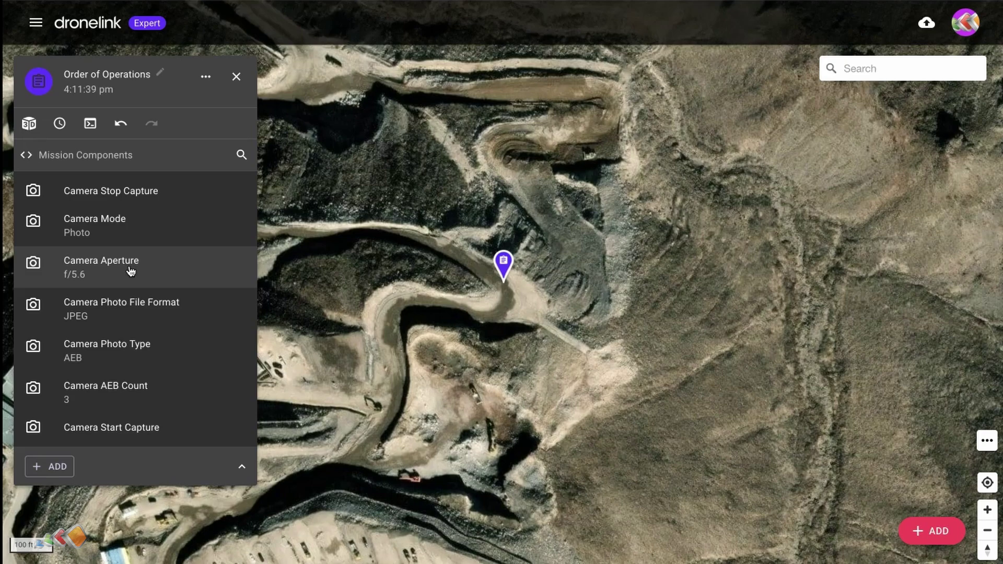
left_click_drag(172, 374, 150, 394)
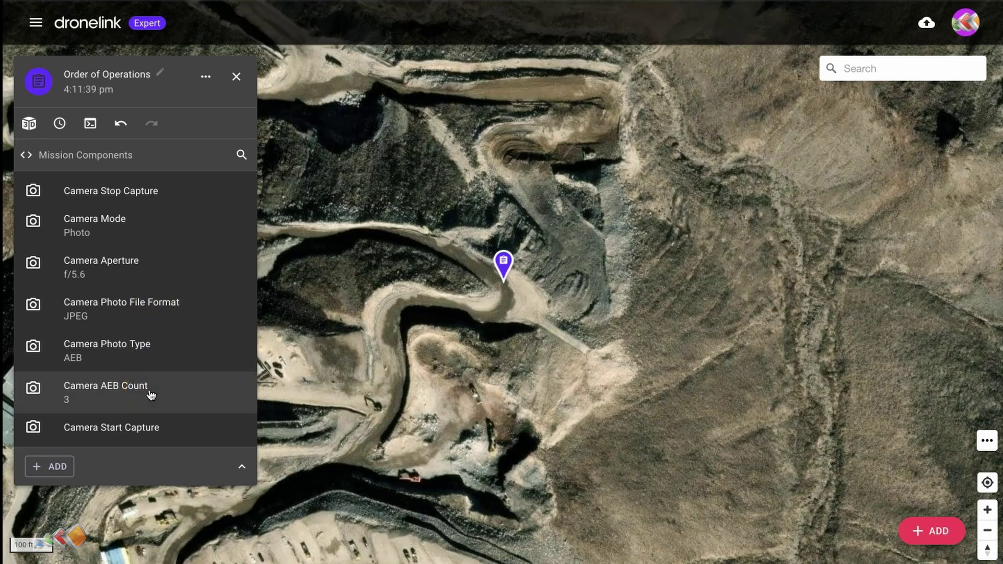
mouse_move(150, 393)
left_mouse_down()
mouse_move(157, 331)
mouse_move(150, 385)
left_mouse_up()
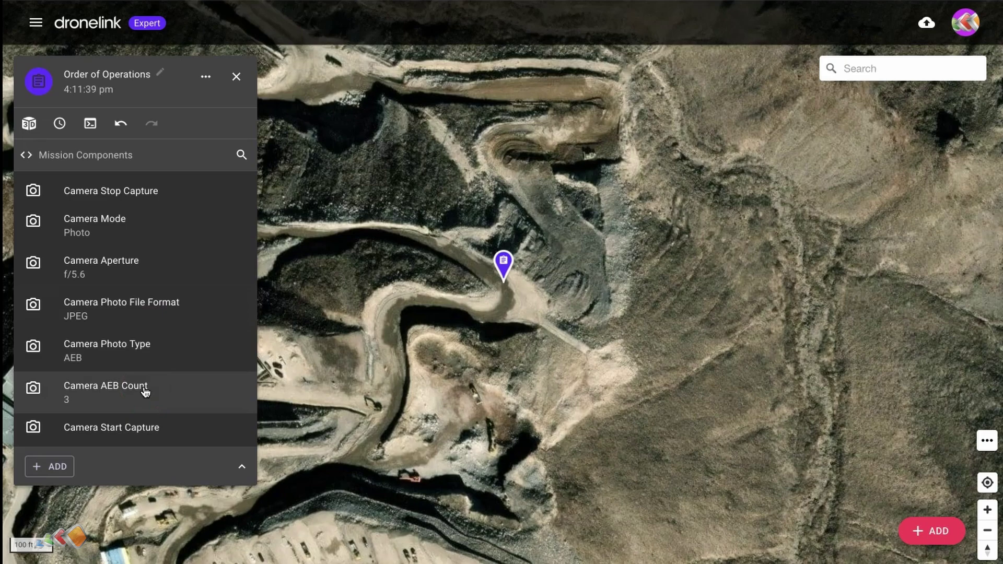